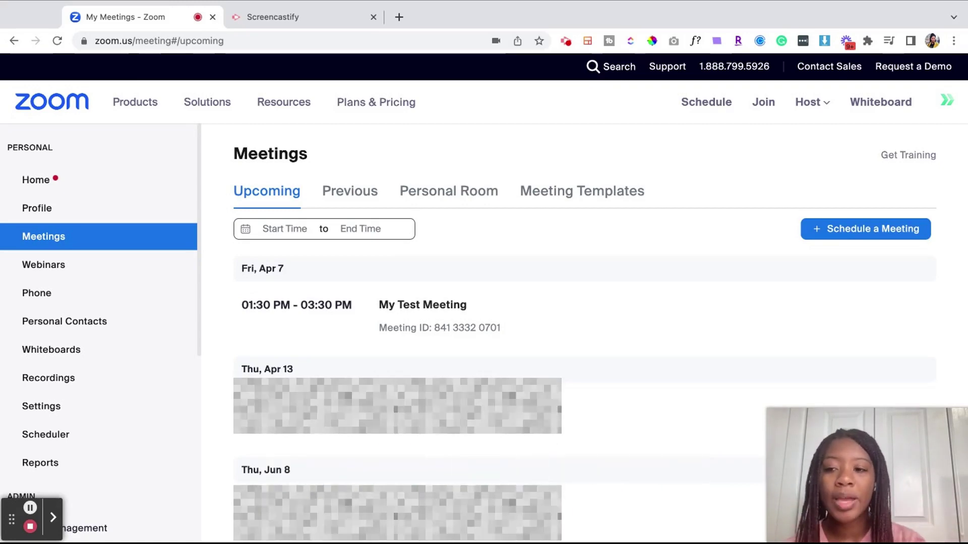
- Search the account Settings for 'advanced poll' to find the Meeting Polls/Quizzes option
scroll(54, 272, "down", 5)
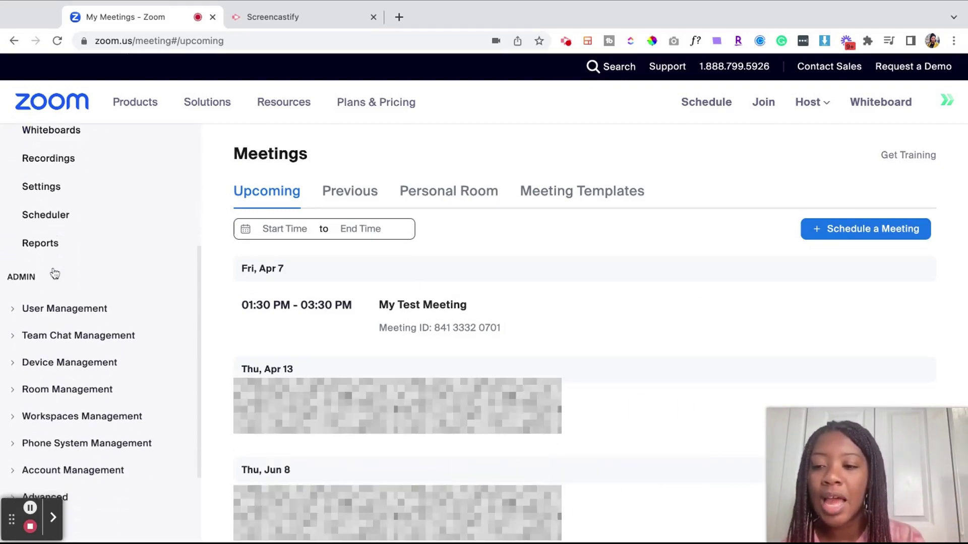
scroll(65, 229, "up", 2)
scroll(57, 222, "up", 2)
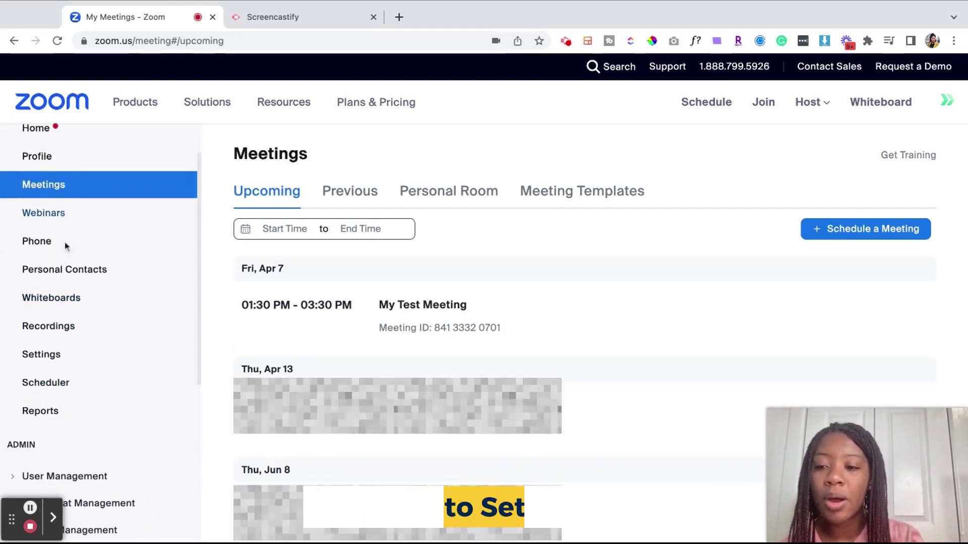
left_click(48, 356)
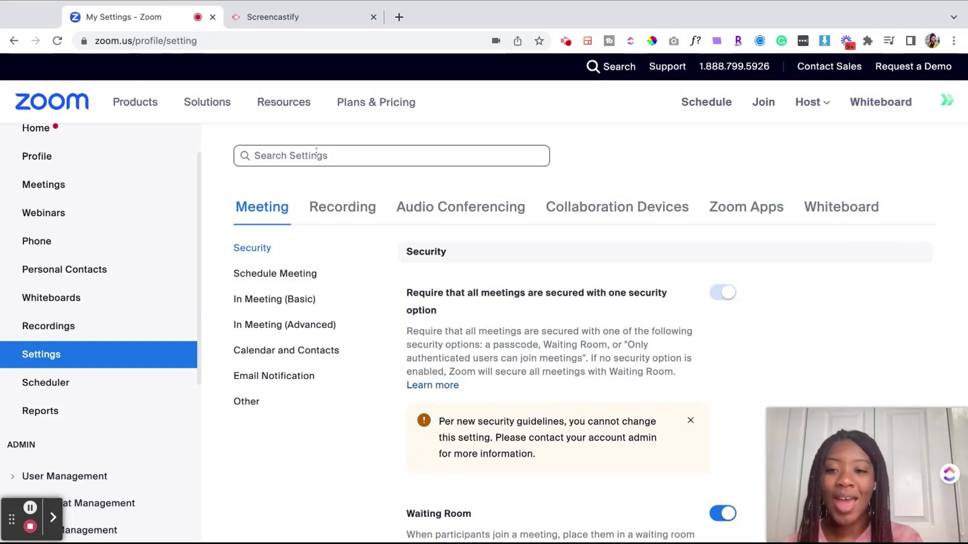
left_click(316, 151)
type("ad")
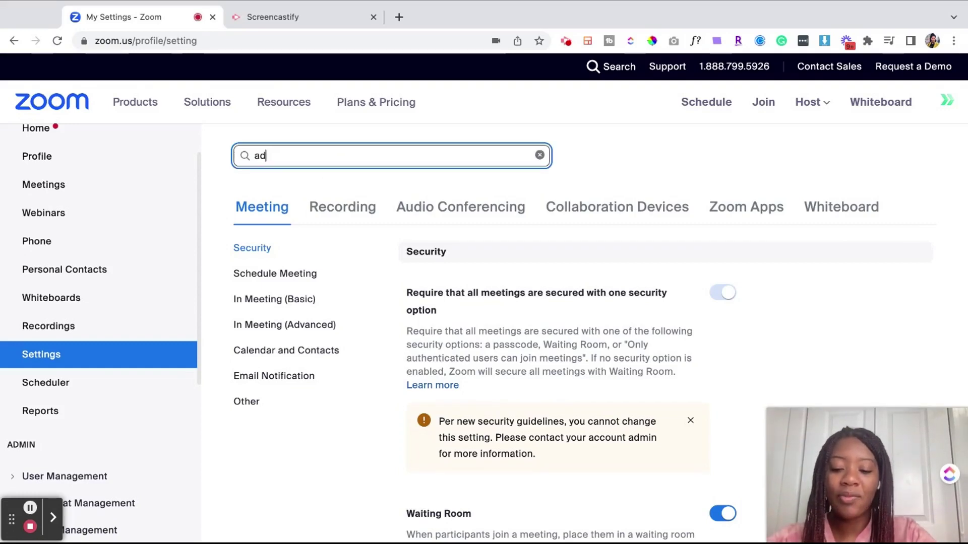
type("vanced po")
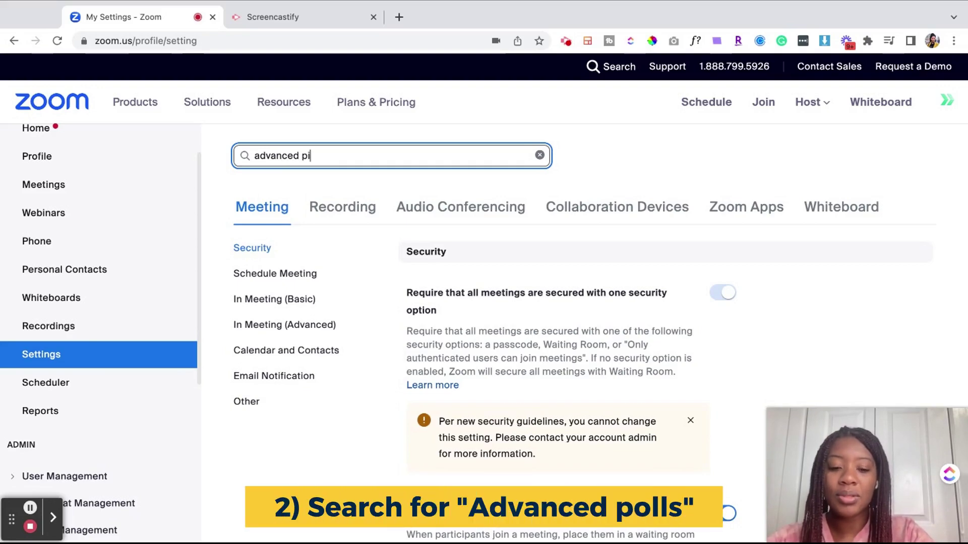
type("ll")
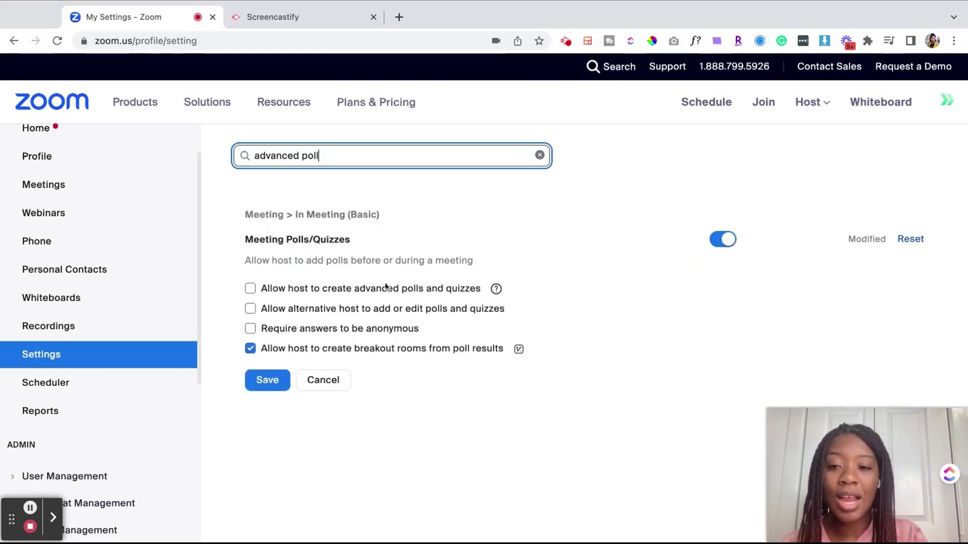
left_click_drag(246, 244, 379, 240)
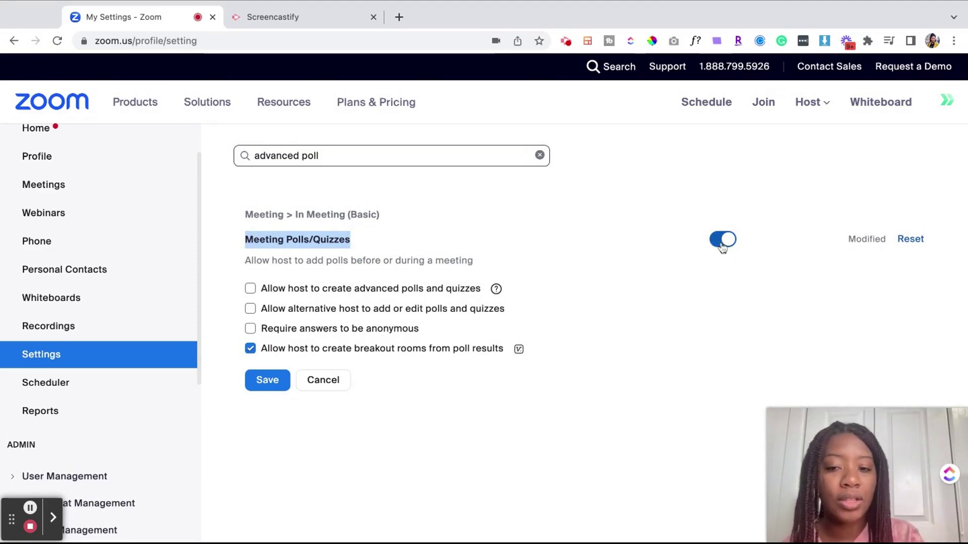
- Let hosts create advanced polls and quizzes and alternative hosts edit polls, then save
left_click(291, 274)
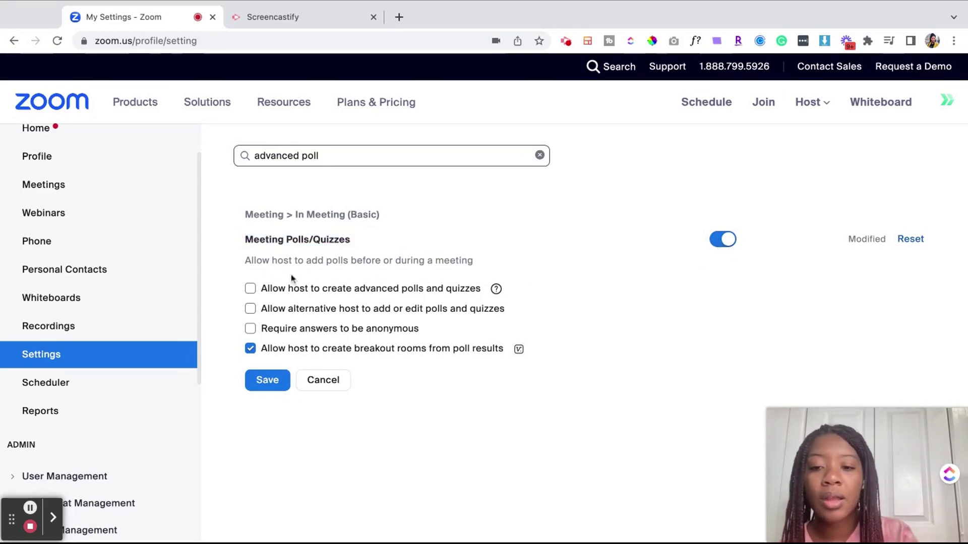
left_click(250, 289)
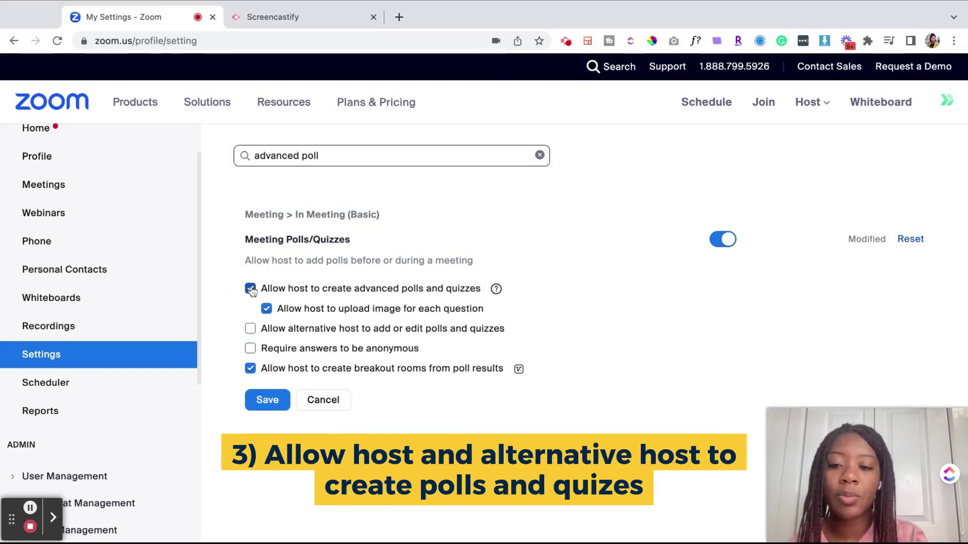
left_click(250, 329)
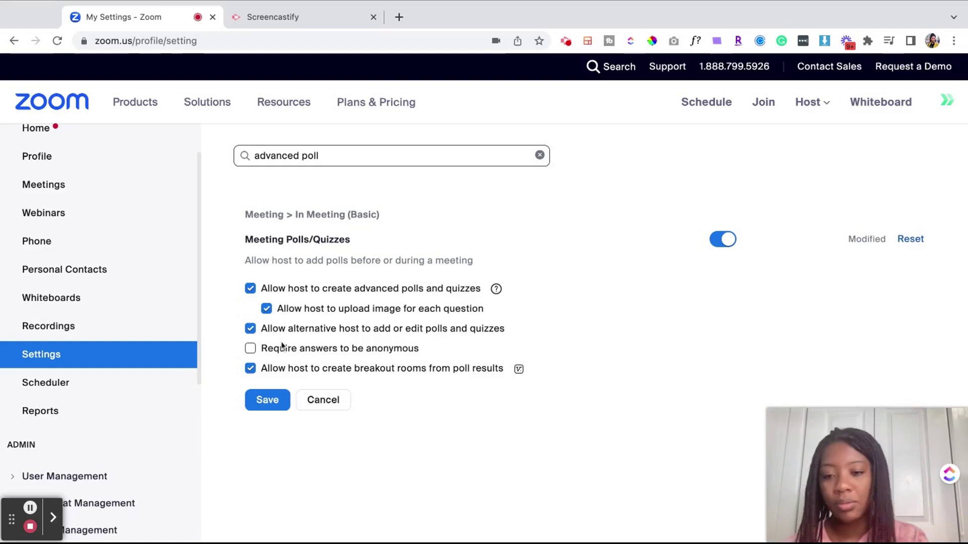
left_click(272, 401)
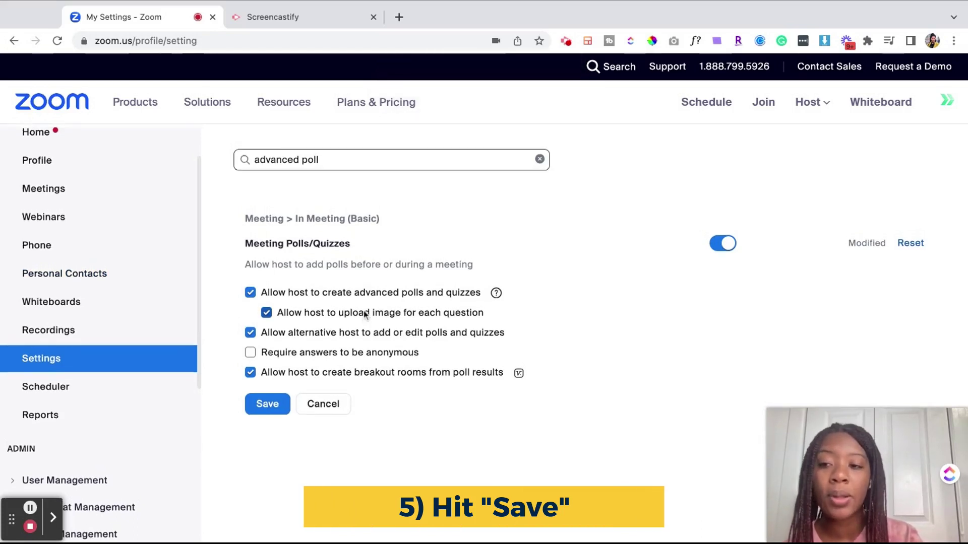
scroll(189, 229, "up", 2)
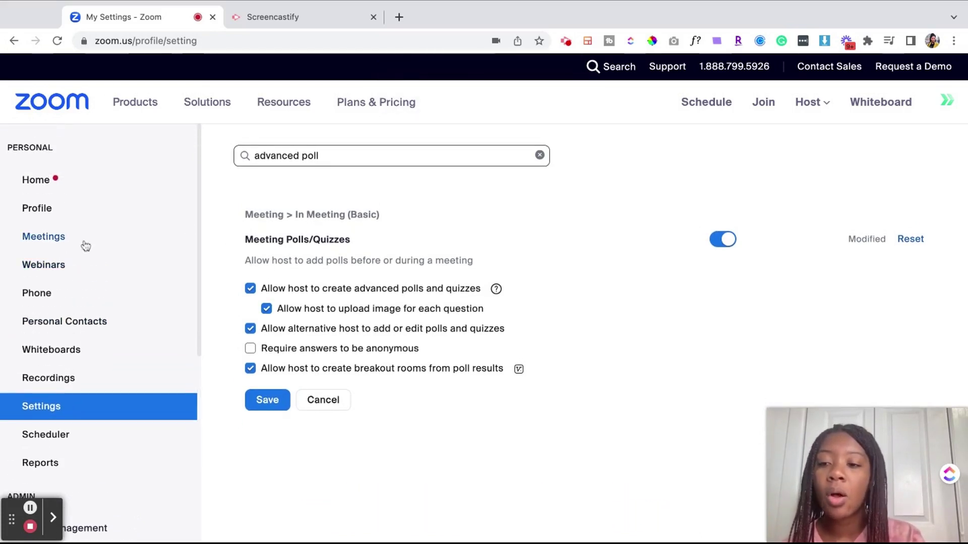
- Open the 'My Test Meeting' details page from the Meetings list
left_click(57, 237)
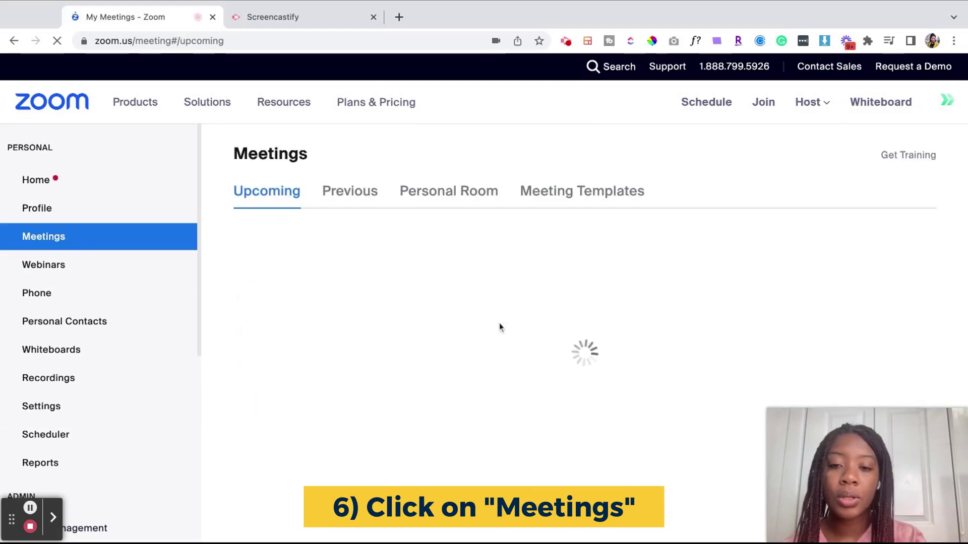
mouse_move(493, 304)
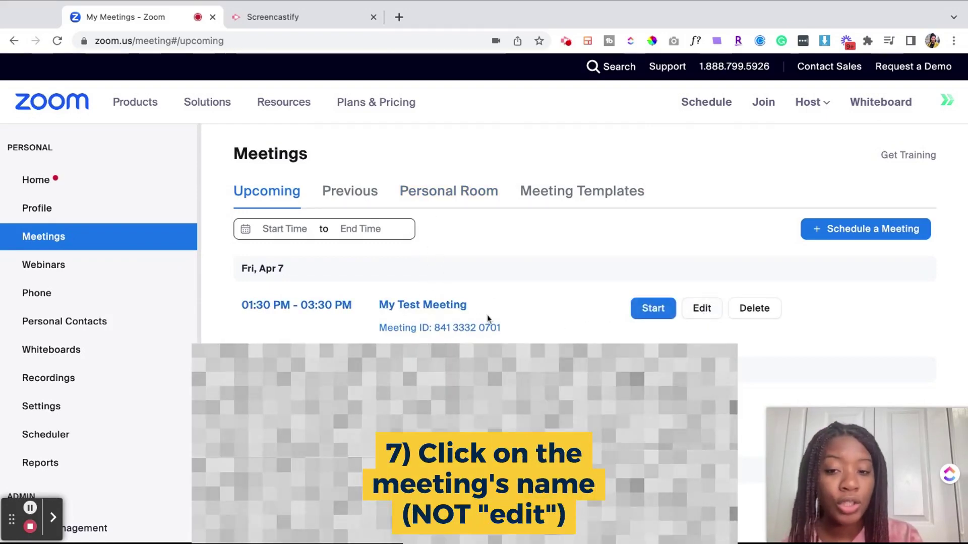
left_click(393, 301)
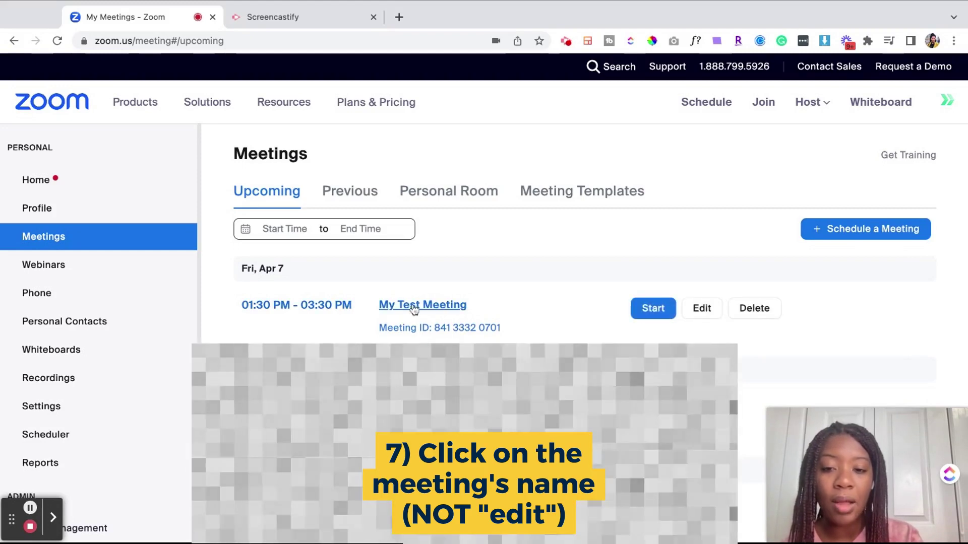
left_click(415, 308)
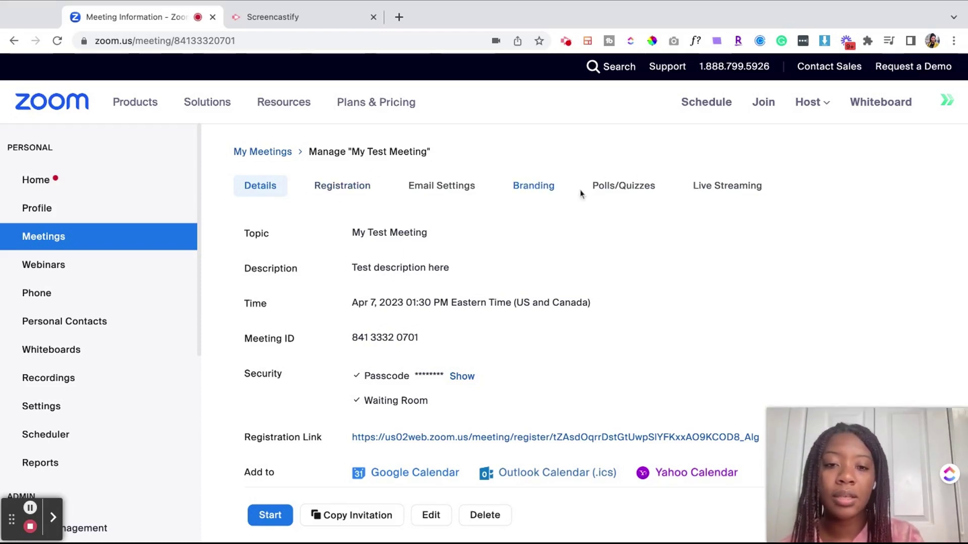
- Start a new poll from My Test Meeting's Polls/Quizzes tab
left_click(628, 192)
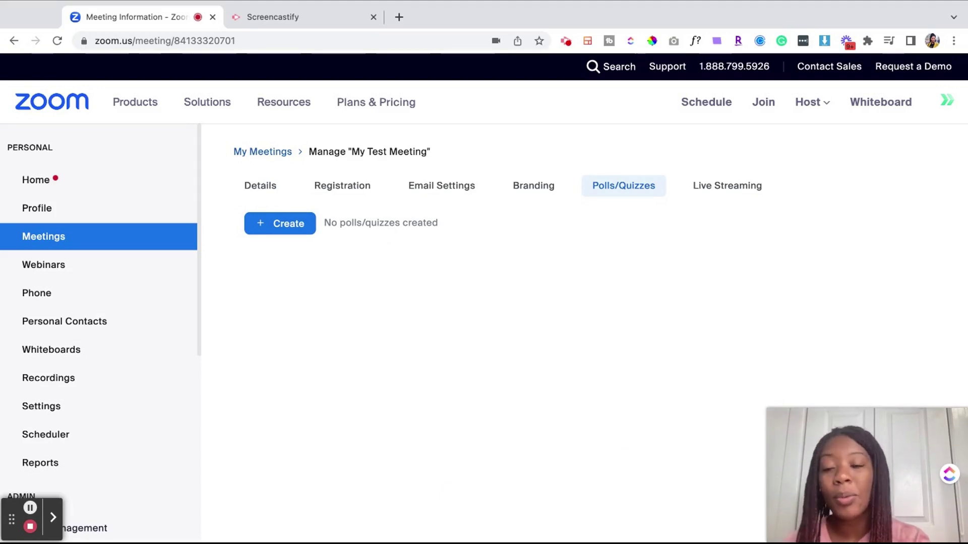
left_click(302, 223)
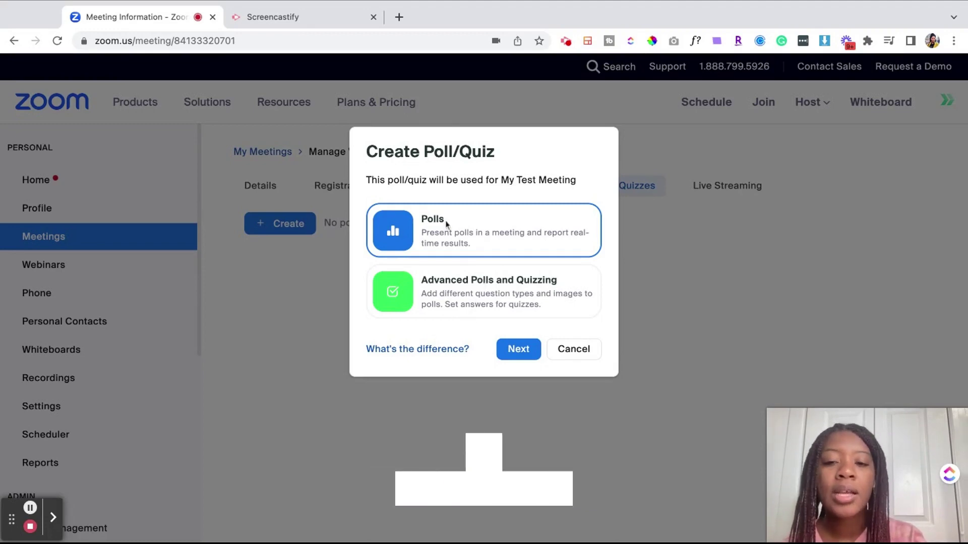
- Choose a standard poll and set its first question type to Multiple Choice
left_click(518, 349)
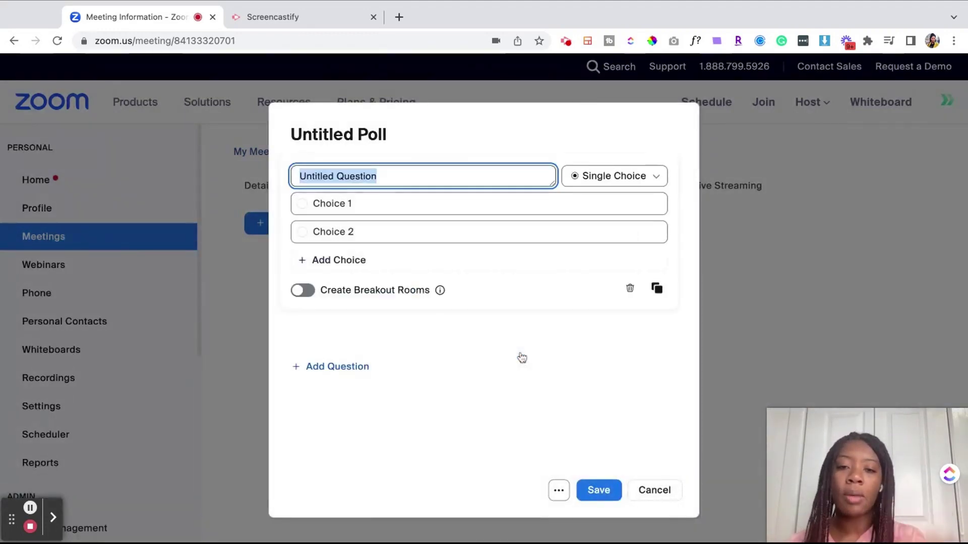
left_click(619, 177)
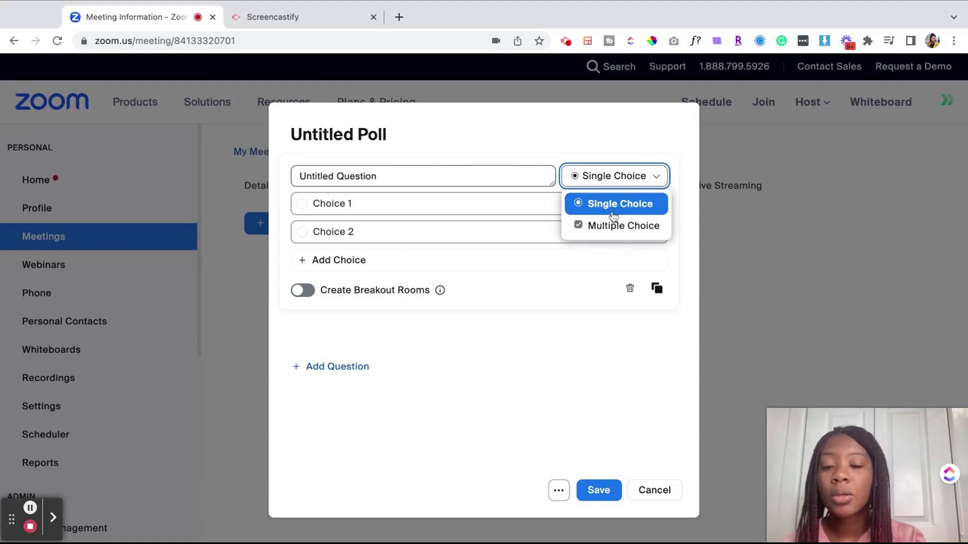
left_click(636, 225)
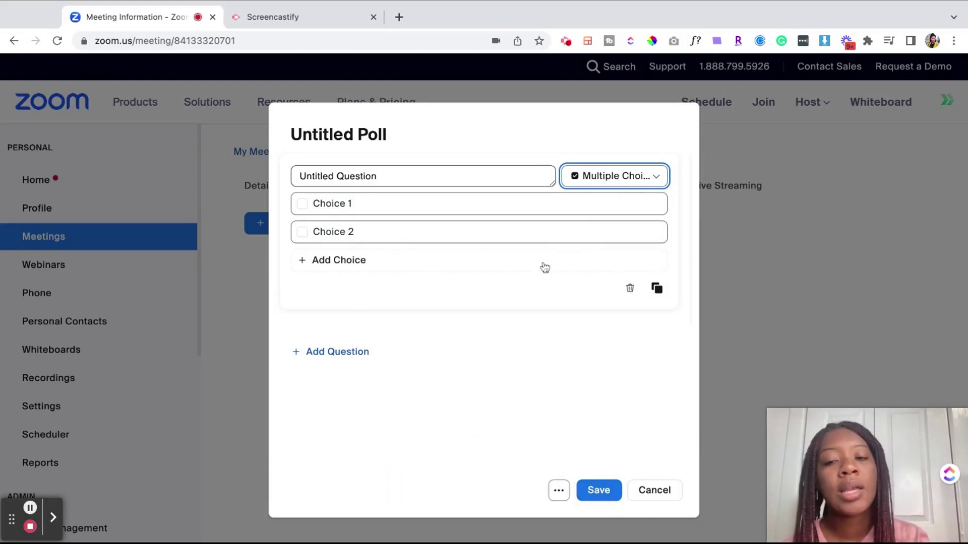
left_click(430, 167)
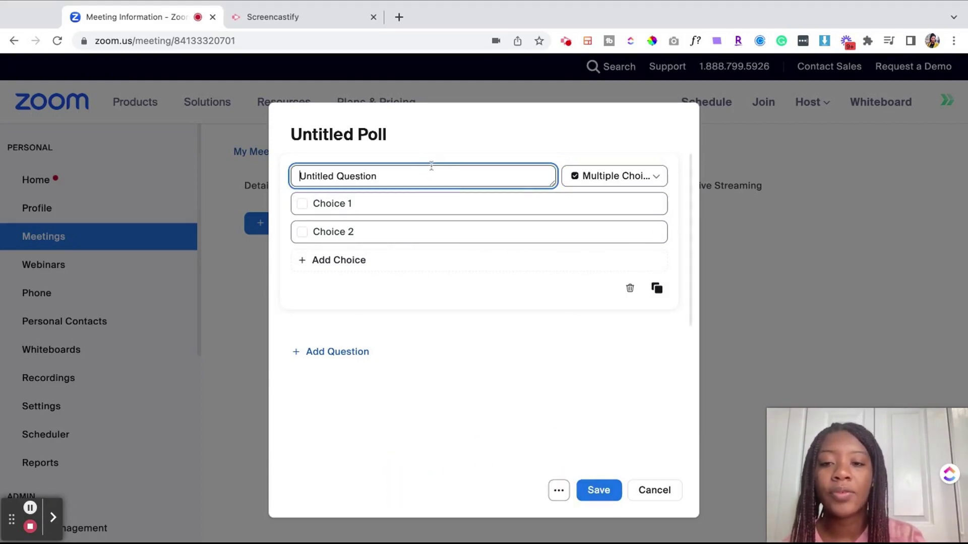
left_click(375, 135)
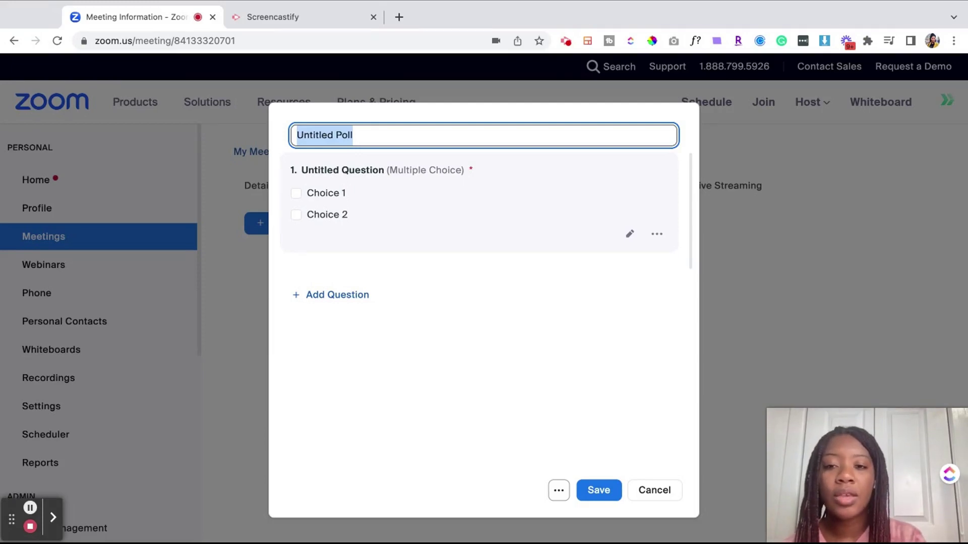
- Title the poll 'Poll Batch 1'
type("P")
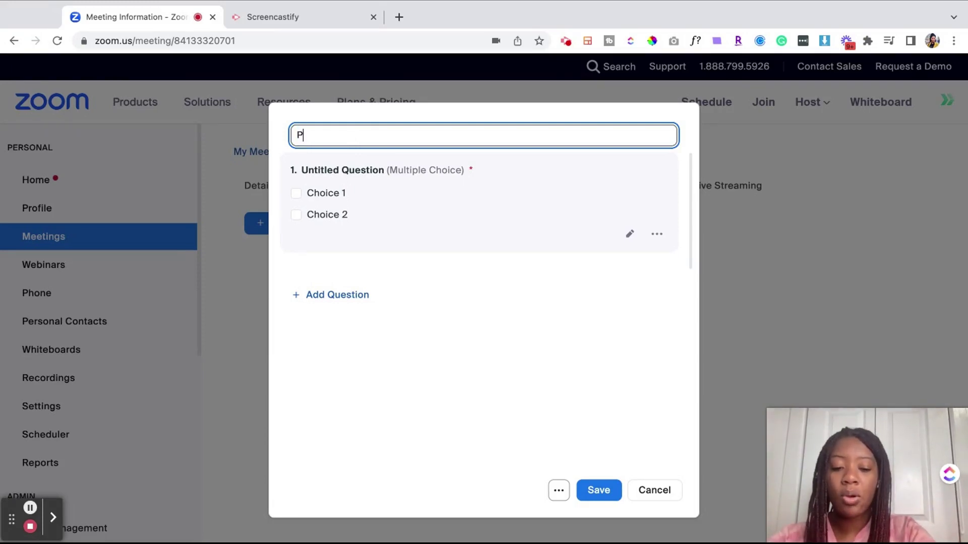
type("oll Batch 2")
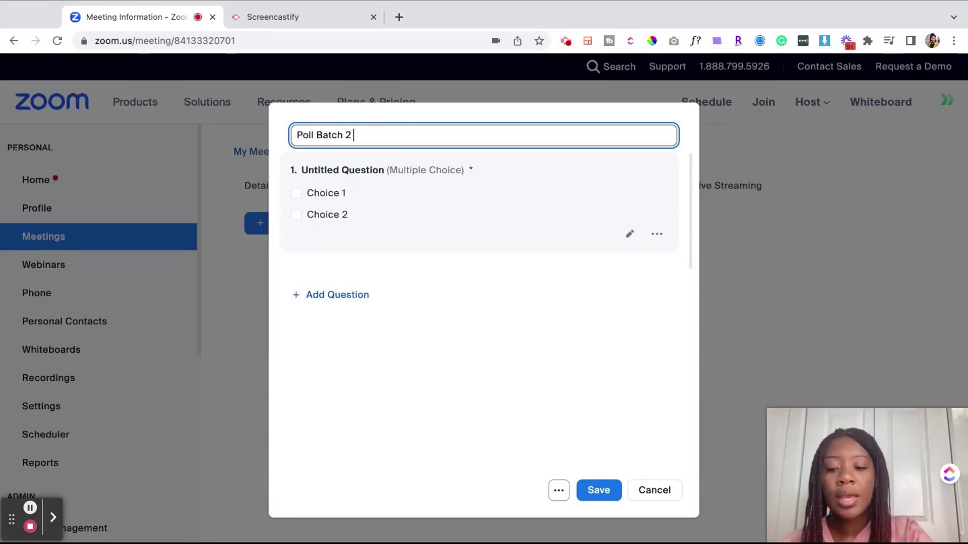
key("BackSpace")
type("1")
left_click(372, 226)
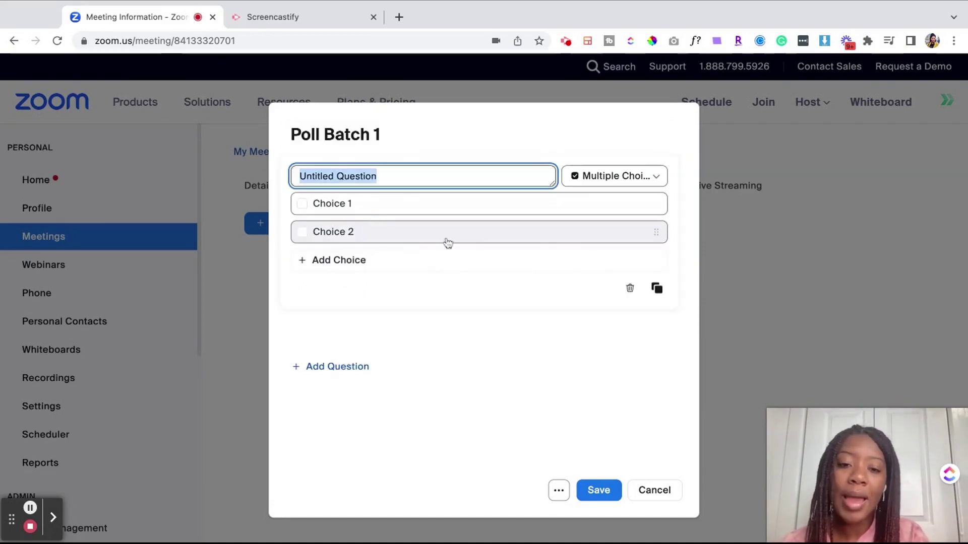
- Add 'Test question 2' as a Single Choice question and save Poll Batch 1
left_click(330, 367)
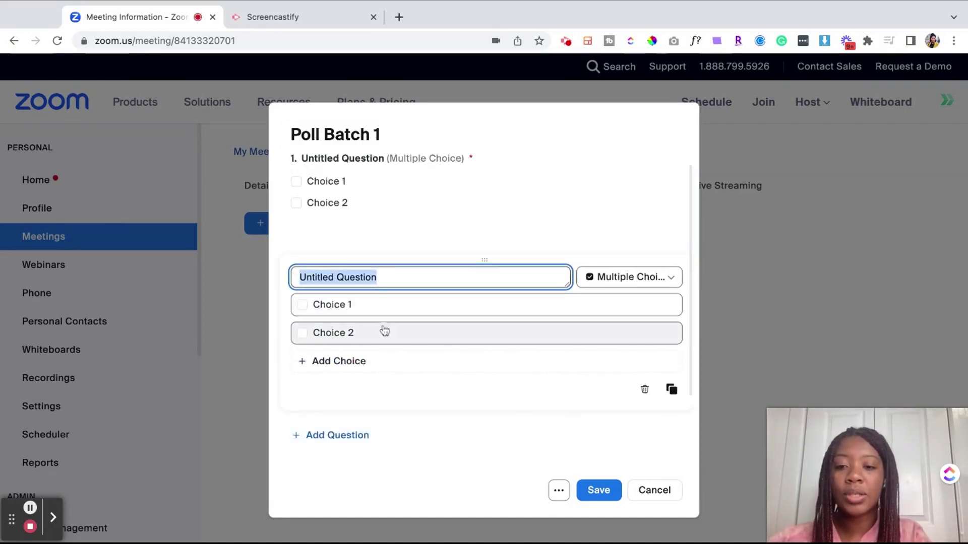
type("Test que")
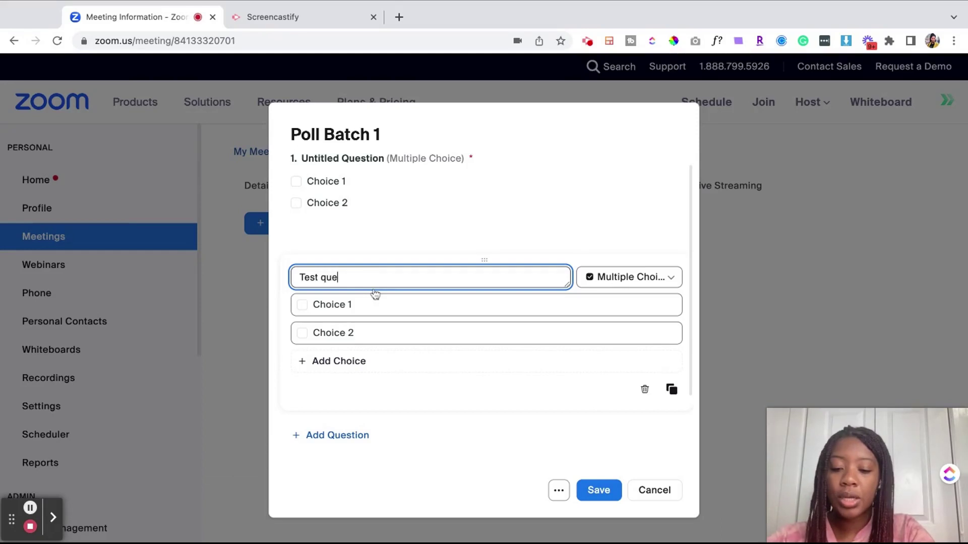
type("stion 2")
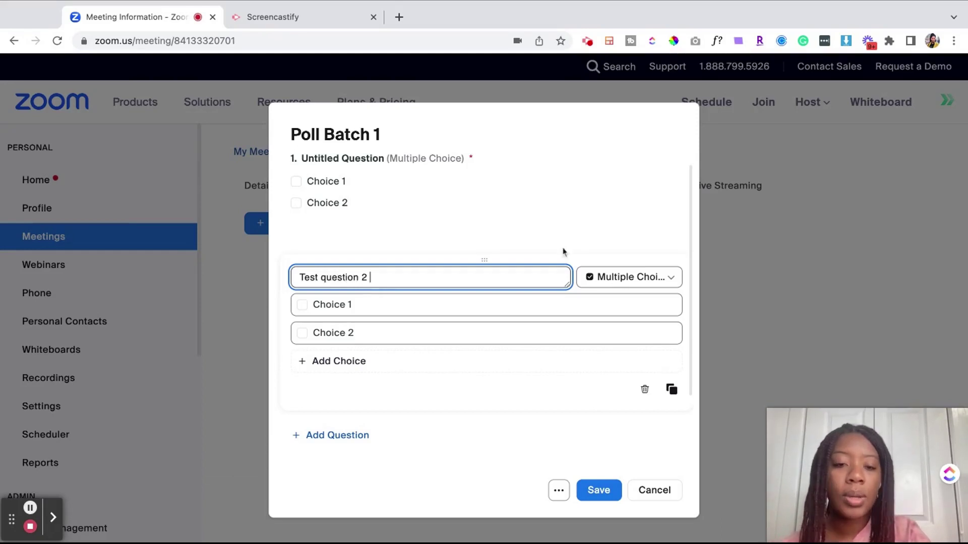
left_click(624, 285)
left_click(631, 278)
left_click(627, 305)
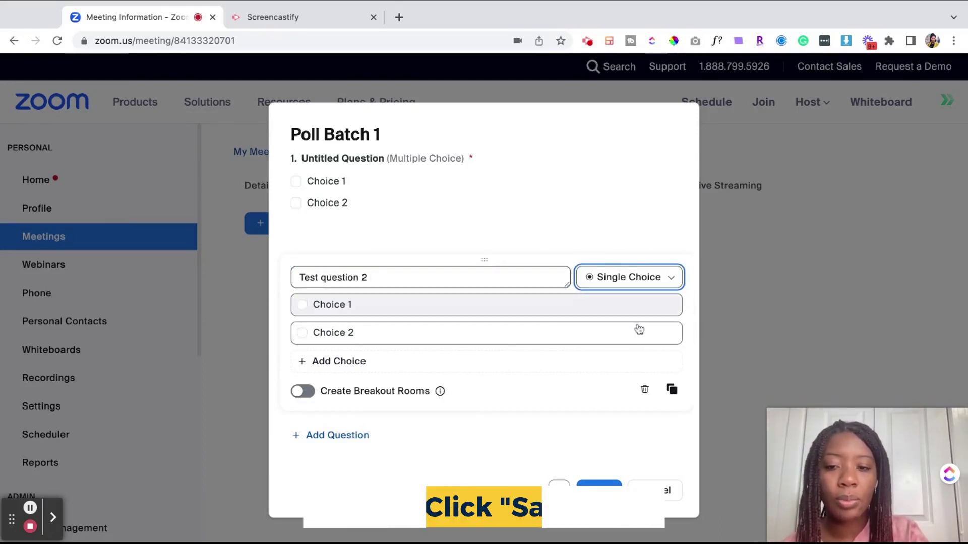
left_click(599, 488)
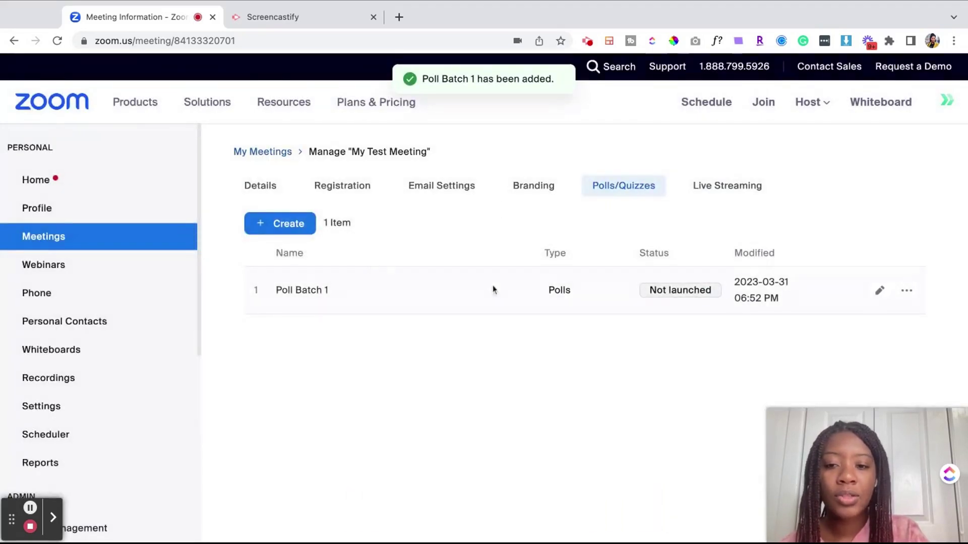
- Reopen Poll Batch 1 for editing and close the editor without changes
left_click(906, 291)
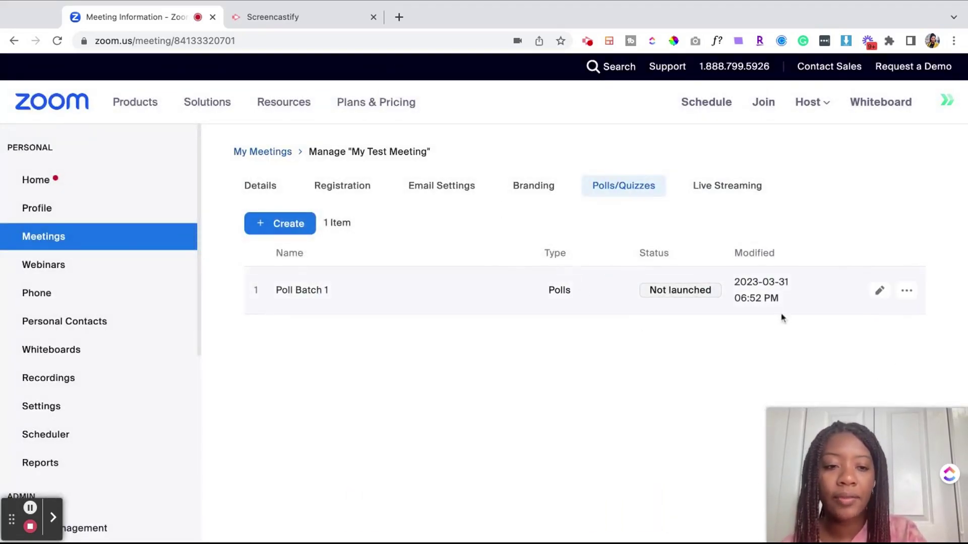
left_click(879, 291)
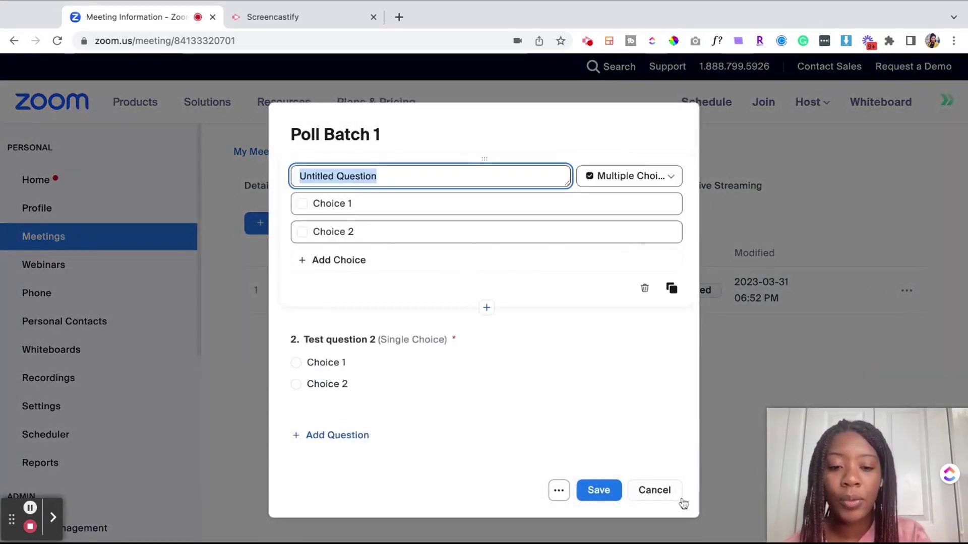
left_click(676, 496)
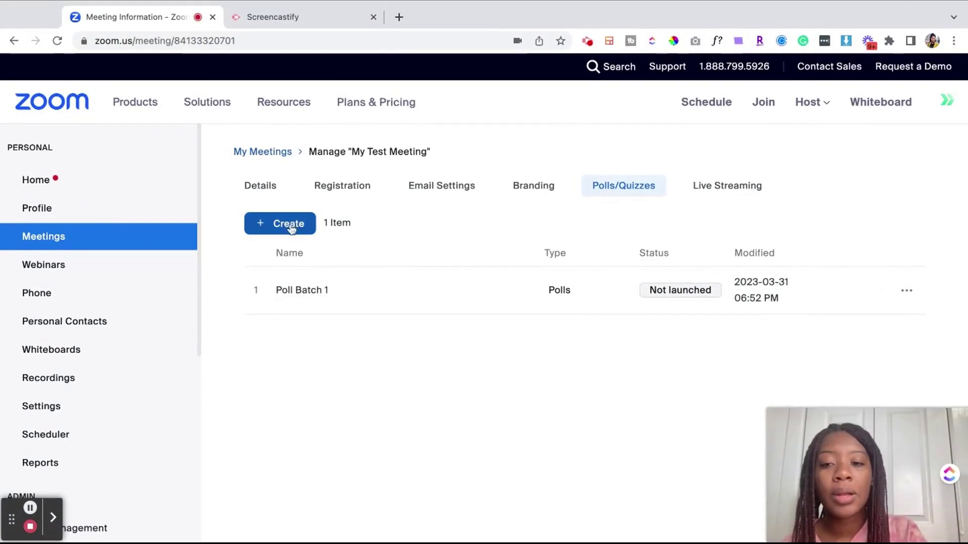
- Create an Advanced Polls and Quizzing poll and browse its question-type list
left_click(276, 229)
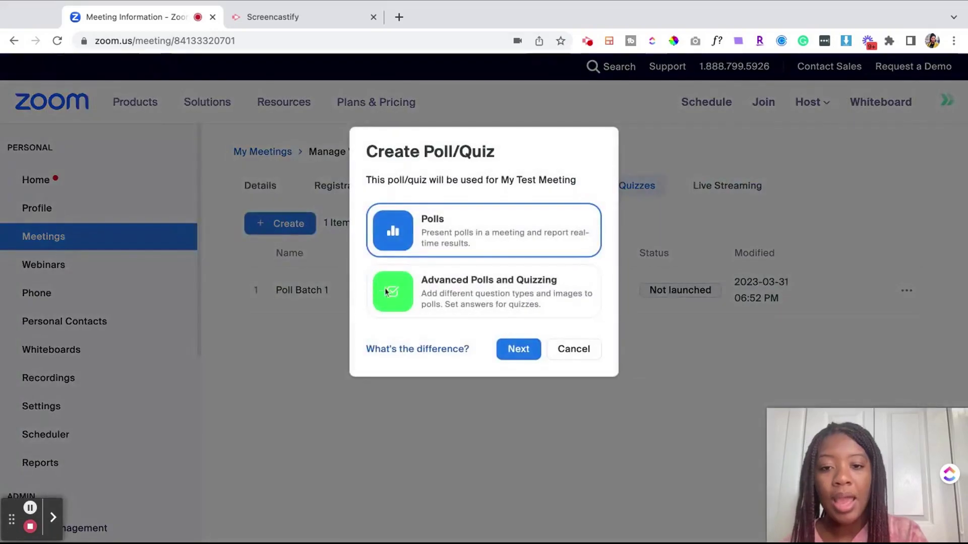
left_click(461, 291)
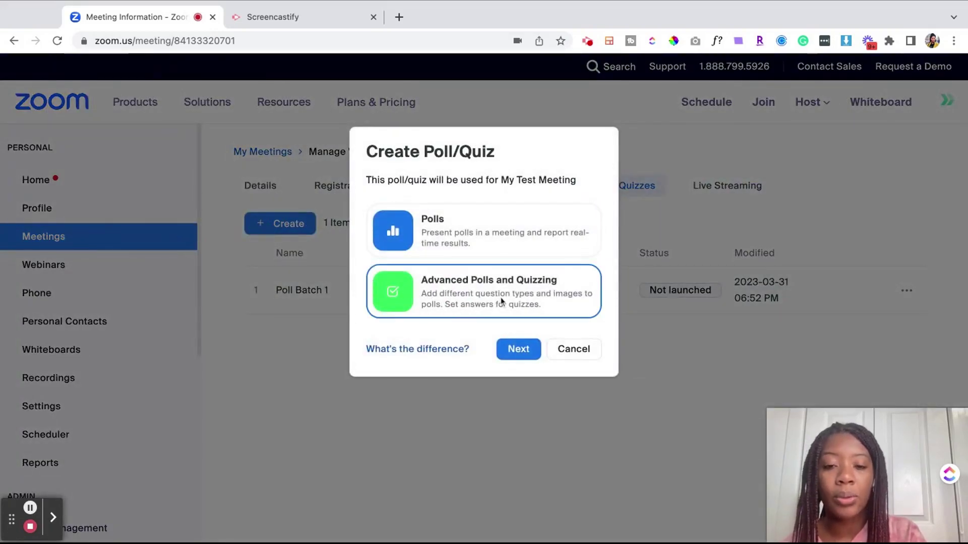
left_click(518, 349)
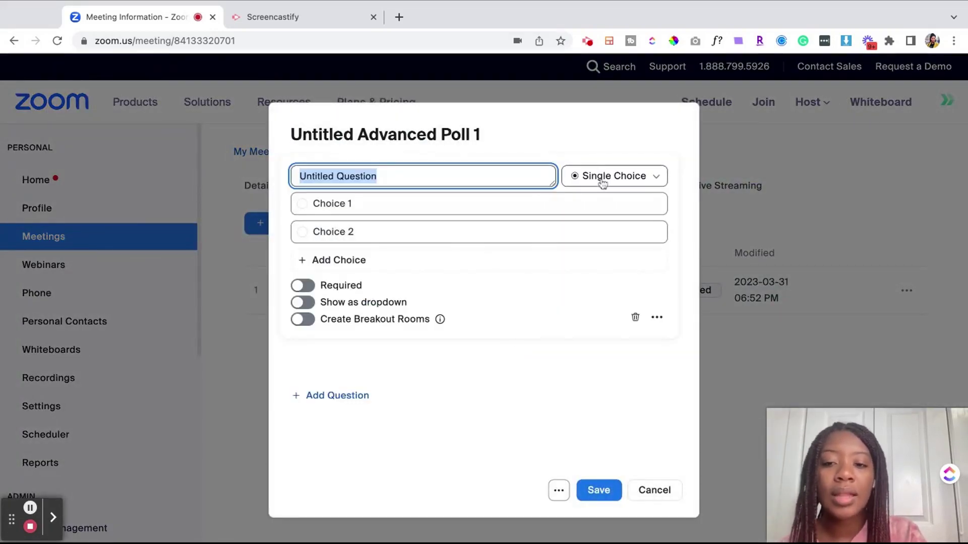
left_click(602, 181)
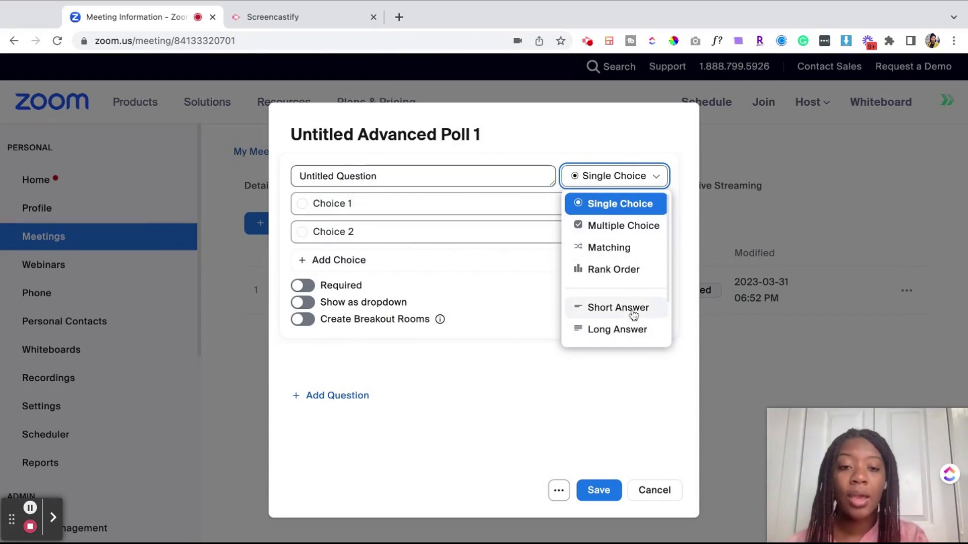
scroll(633, 315, "down", 2)
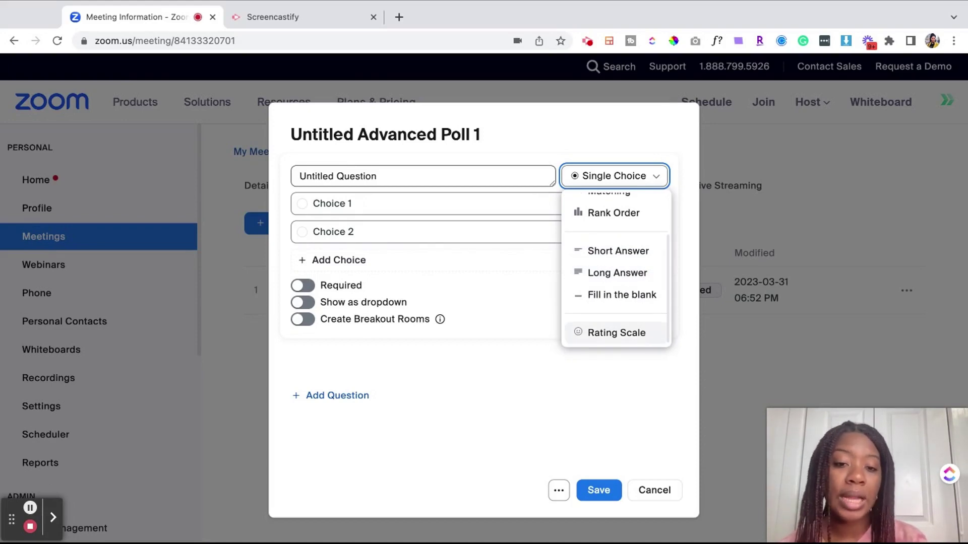
- Try Rating Scale, Short Answer and Matching, then set the question type to Rank Order
left_click(636, 332)
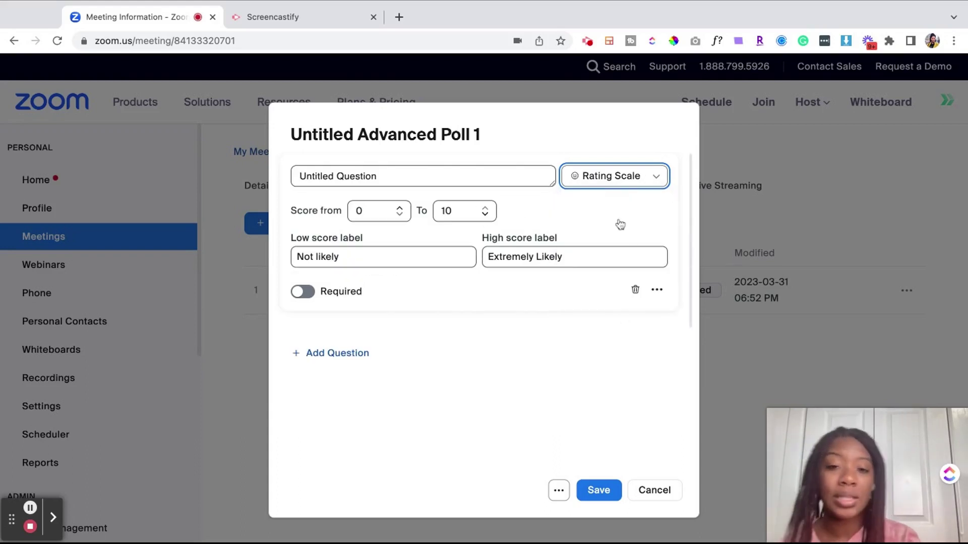
left_click(632, 182)
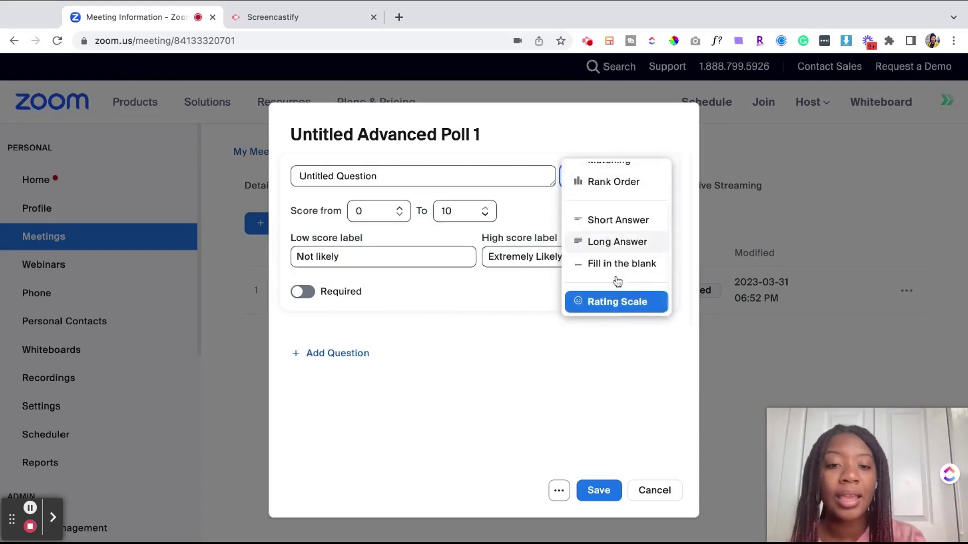
scroll(615, 276, "up", 2)
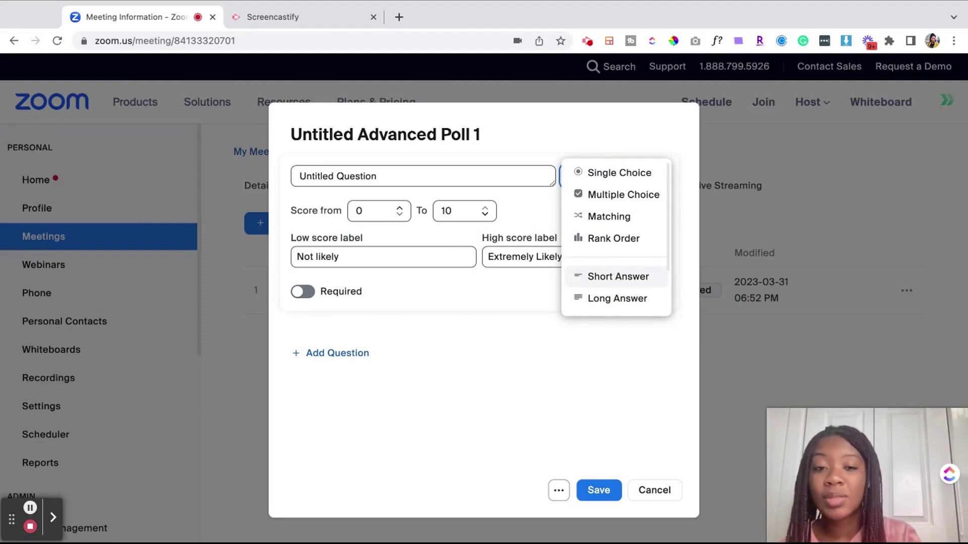
left_click(619, 276)
left_click(630, 181)
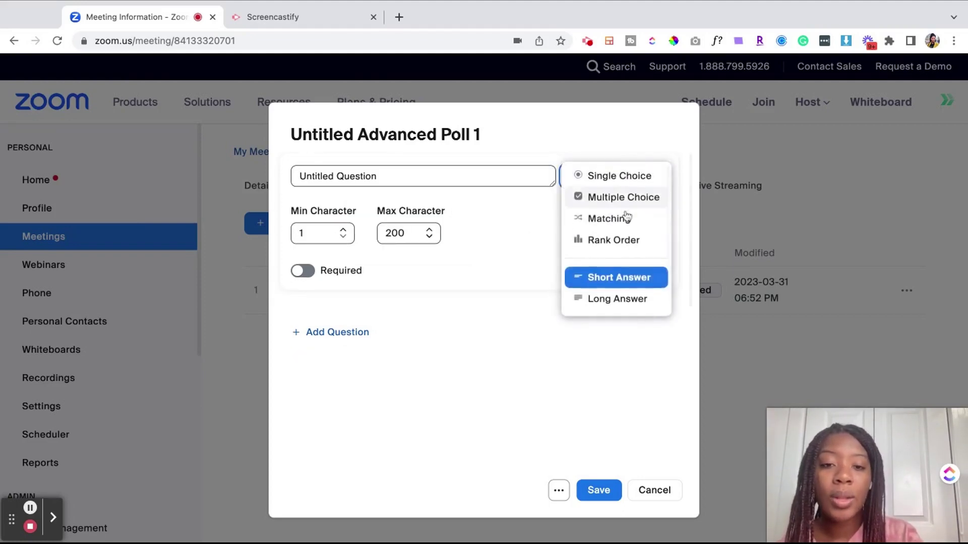
scroll(620, 210, "down", 2)
scroll(620, 209, "up", 2)
left_click(617, 207)
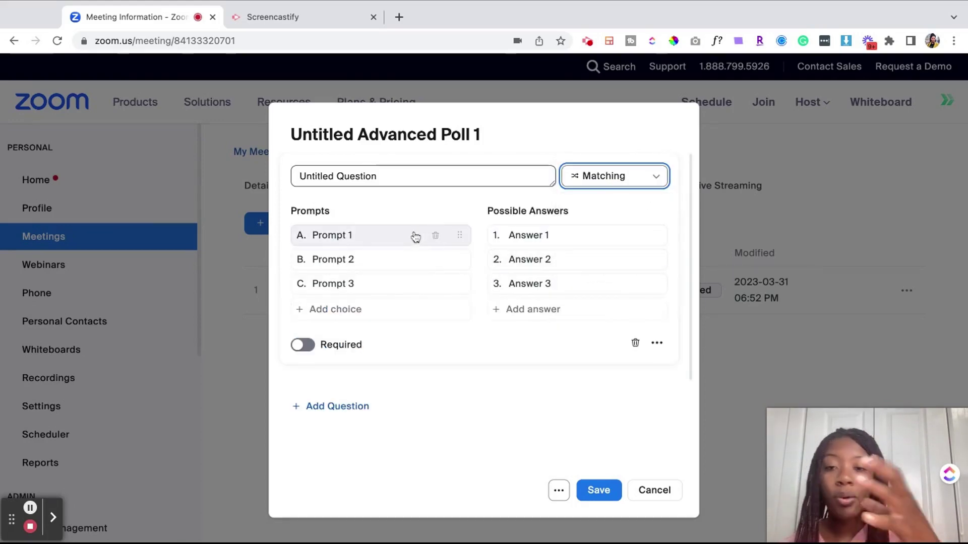
left_click(622, 176)
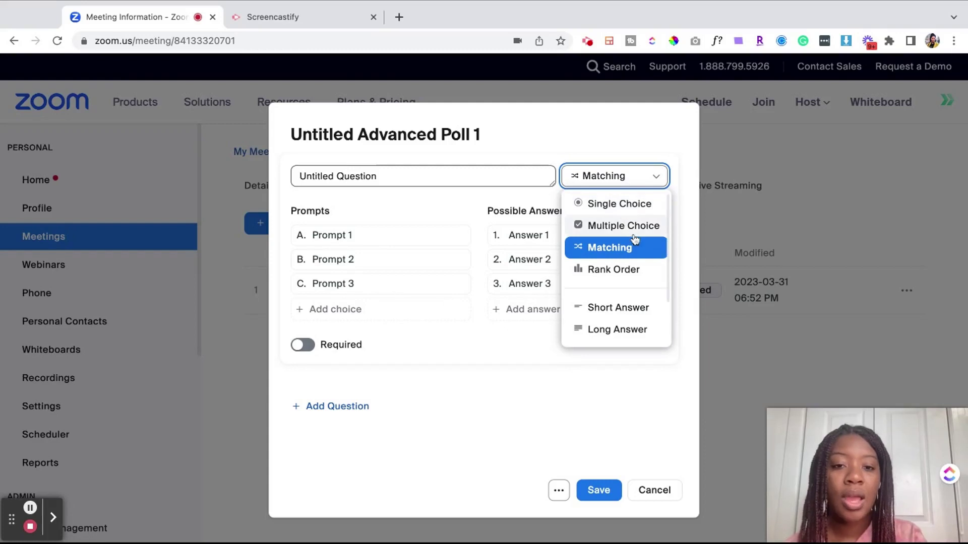
left_click(623, 271)
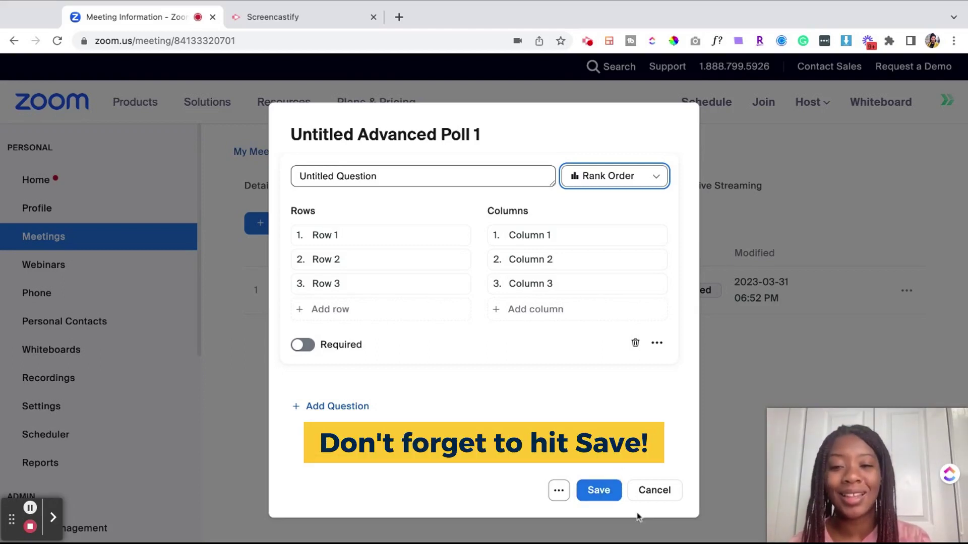
- Save Untitled Advanced Poll 1, reopen it, and close the editor unchanged
left_click(603, 492)
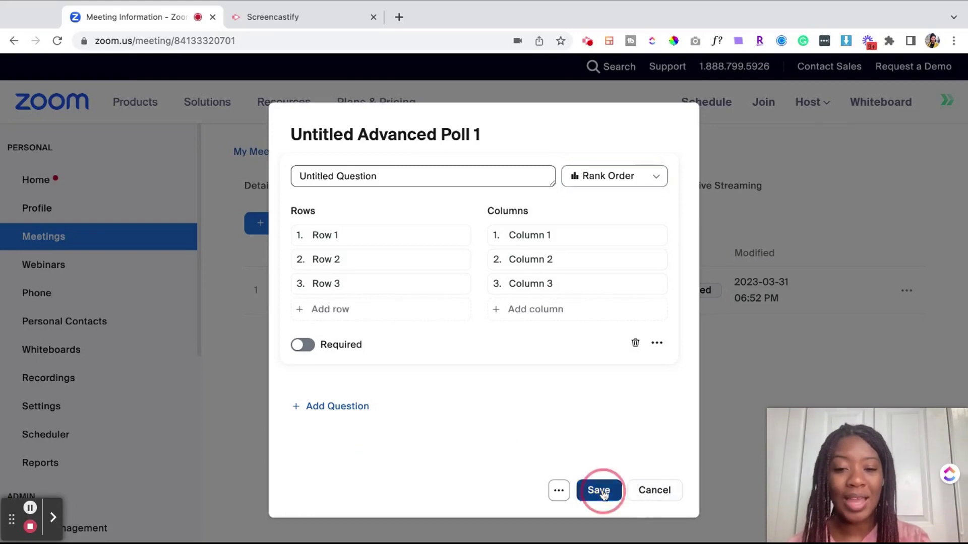
left_click(875, 337)
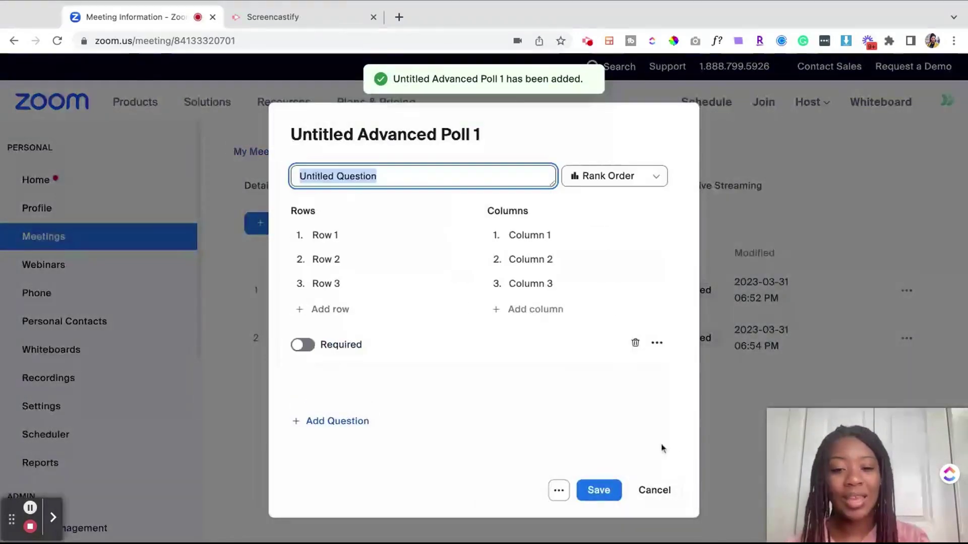
left_click(732, 391)
left_click(657, 493)
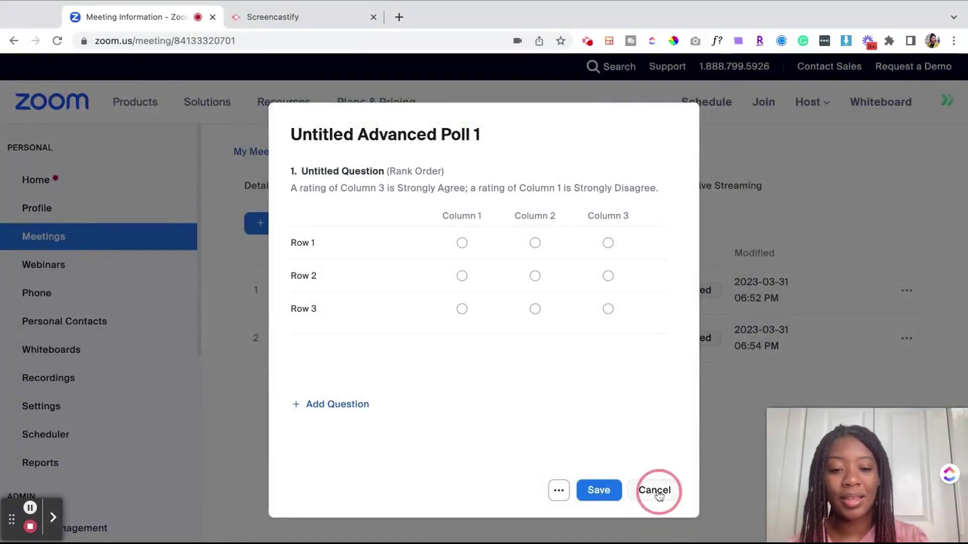
left_click(293, 225)
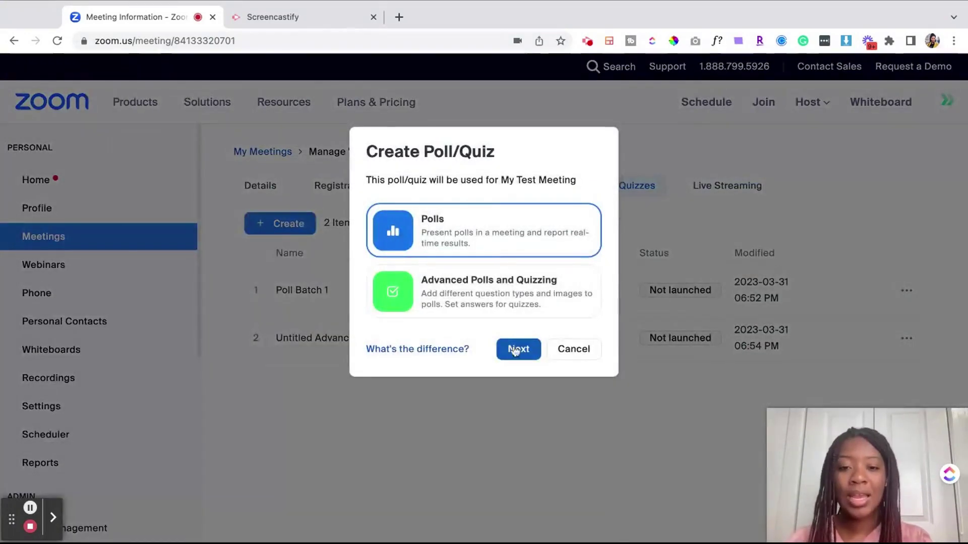
- Create an advanced poll with question 'Info' and choices 'test' and '2'
left_click(505, 285)
left_click(518, 349)
left_click(402, 175)
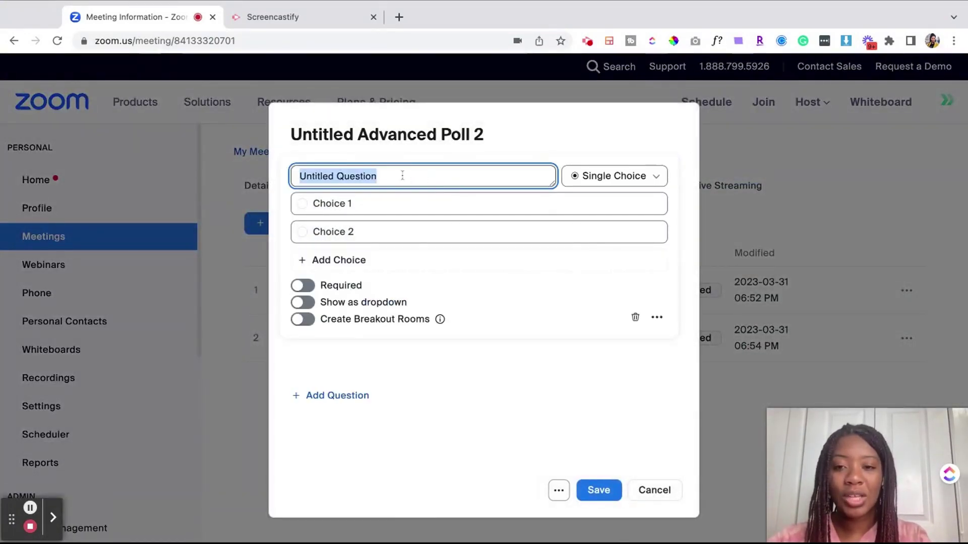
type("Info")
left_click(355, 214)
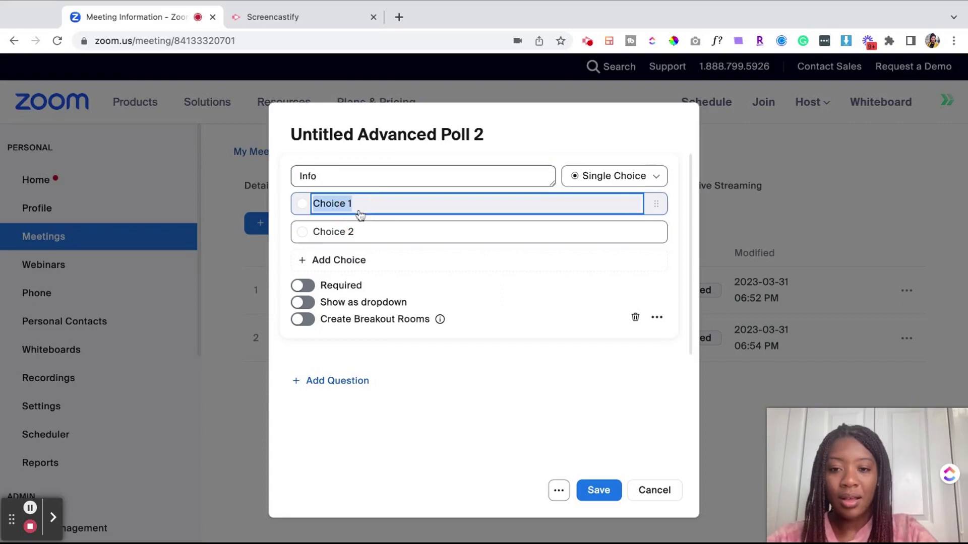
type("test")
left_click(351, 234)
type("2")
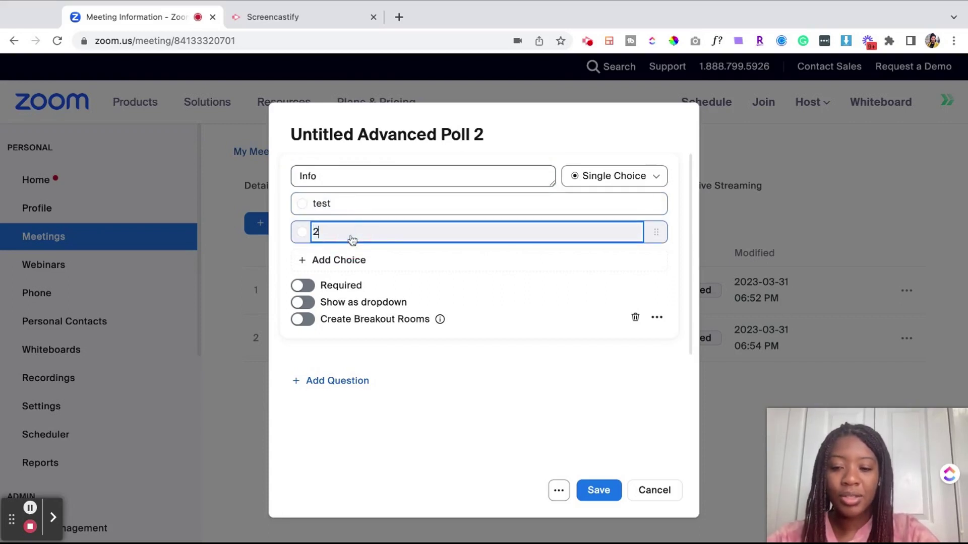
- Add a second question, then leave the editor and save the poll as a draft
left_click(350, 393)
left_click(369, 277)
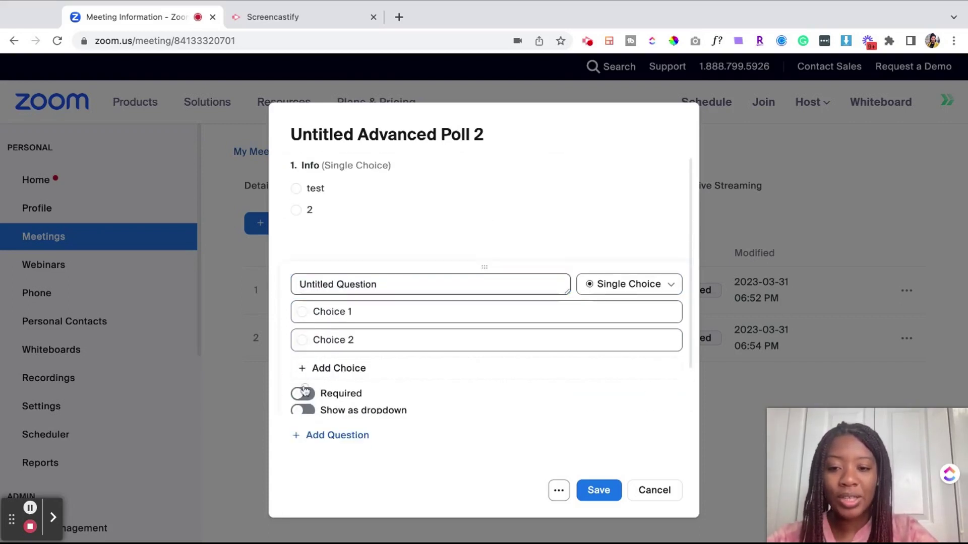
scroll(579, 359, "down", 2)
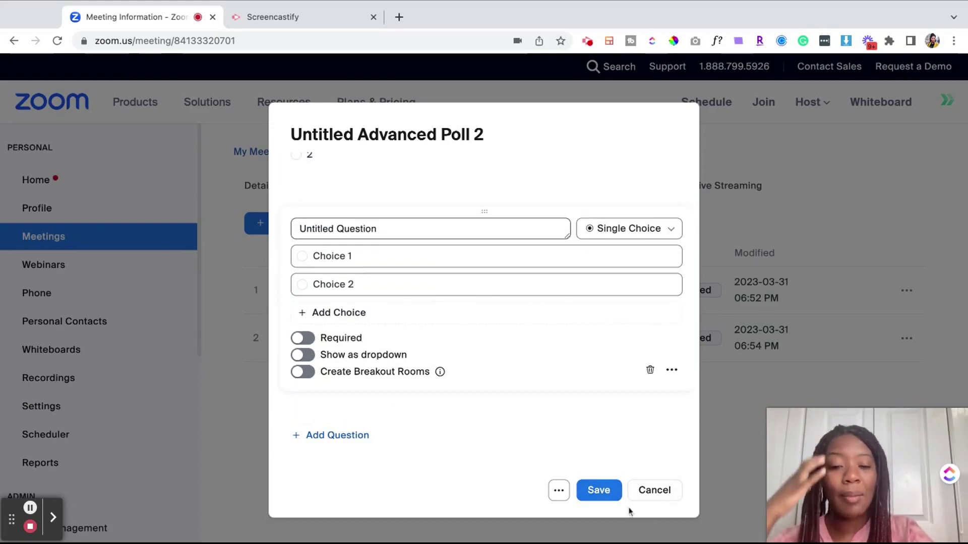
left_click(652, 496)
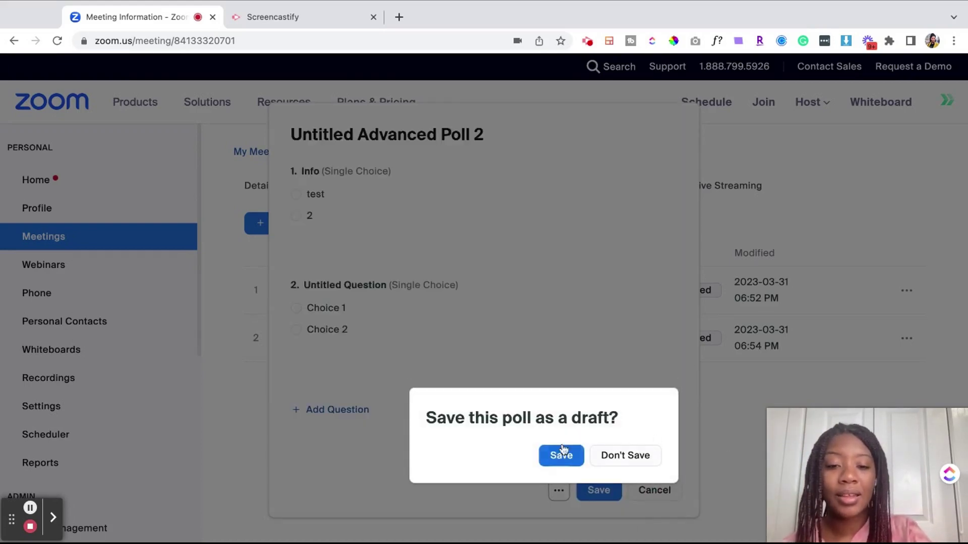
left_click(566, 455)
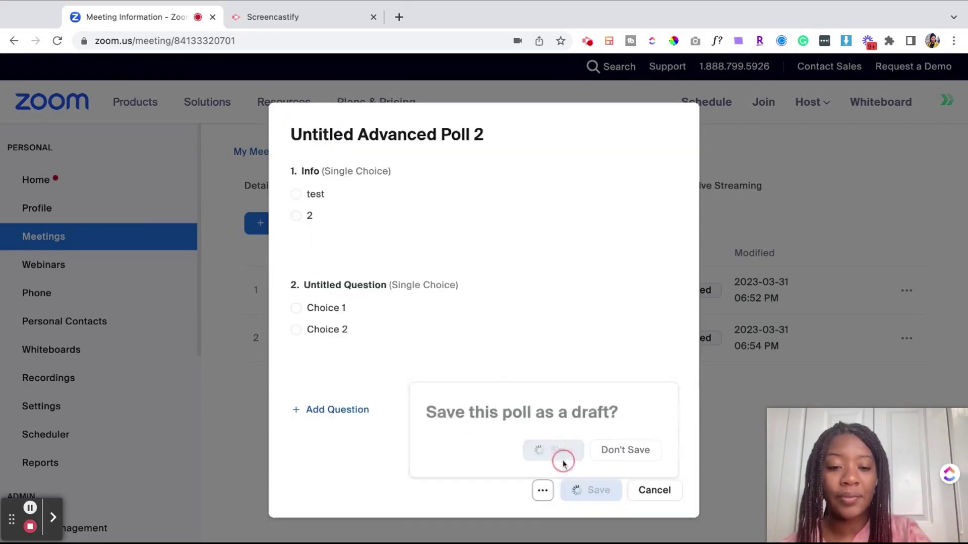